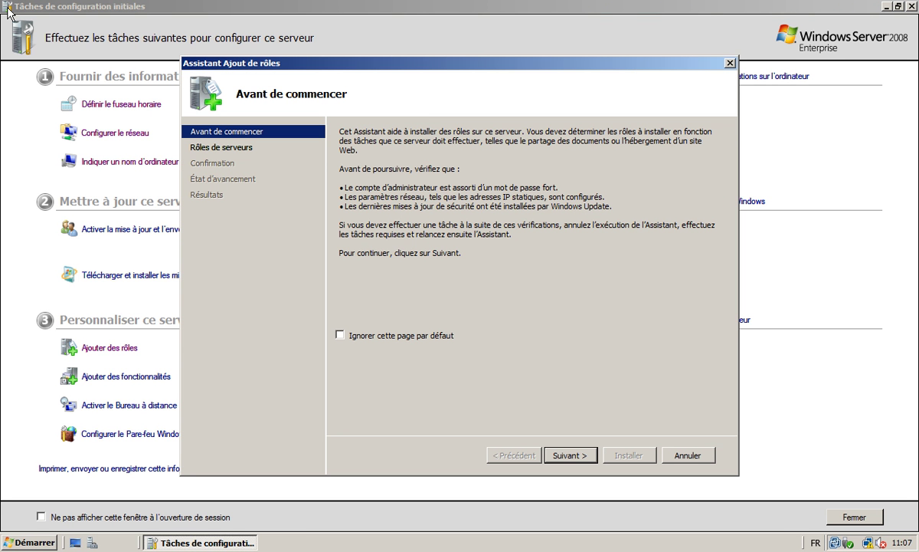
# Reach the server roles list, check then uncheck Services AD LDS, and begin cancelling the wizard.
pyautogui.press('Return')
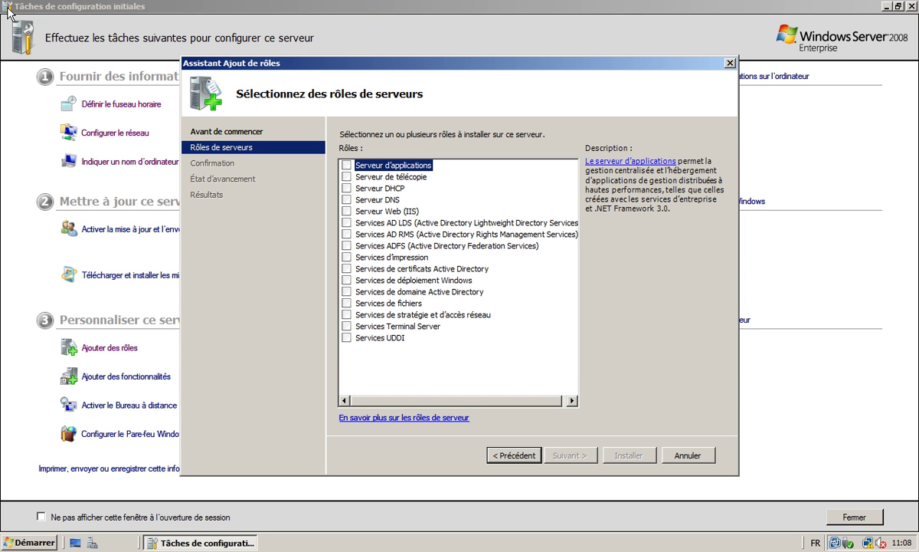
pyautogui.press('Down')
pyautogui.press('Down')
pyautogui.press('Down')
pyautogui.press('Down')
pyautogui.press('Down')
pyautogui.press('space')
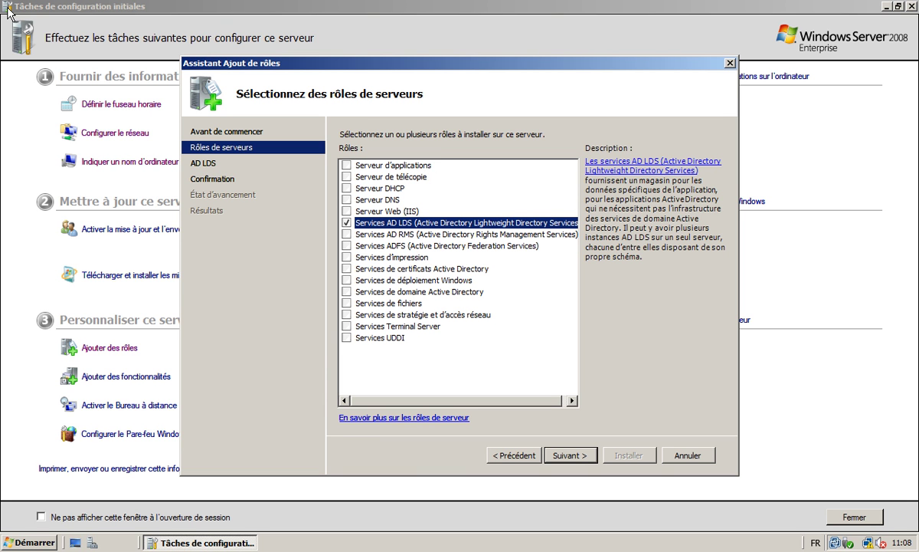
pyautogui.press('space')
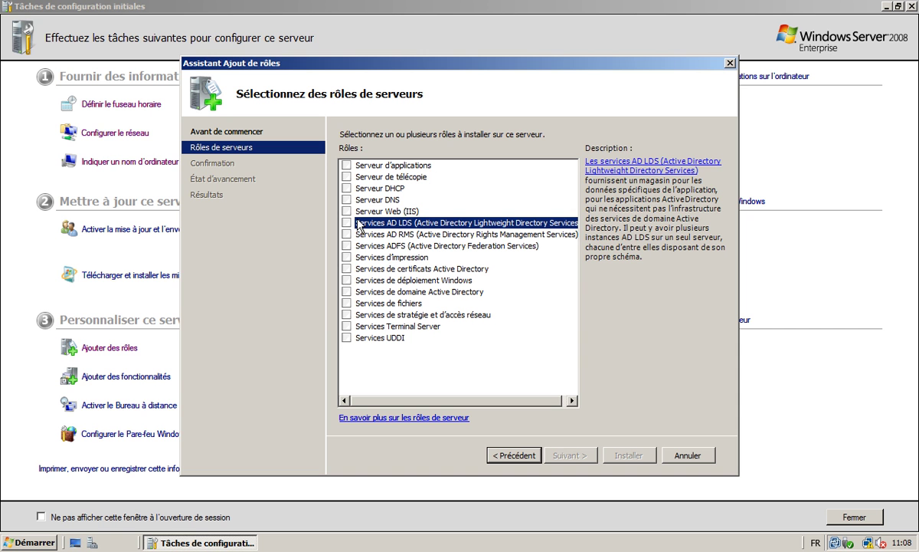
pyautogui.press('Escape')
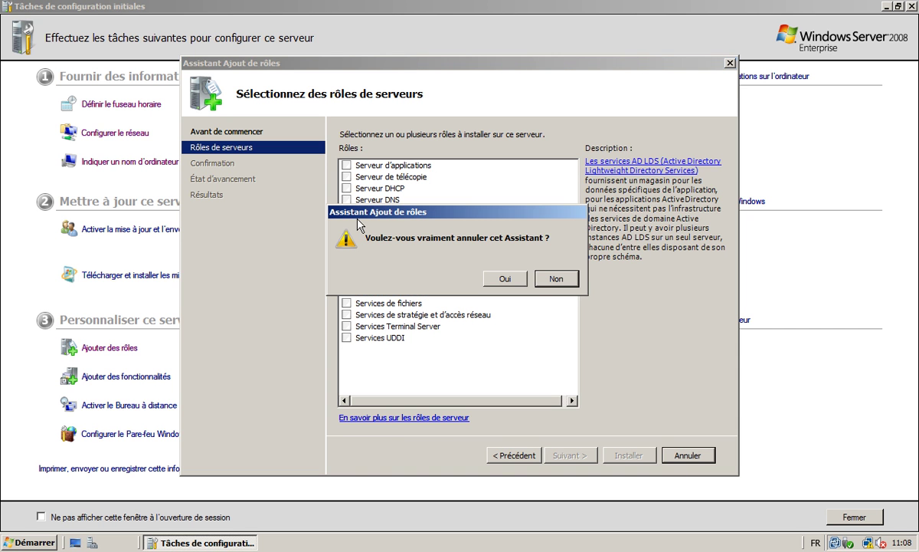
# Cancel the Add Roles wizard, close Initial Configuration Tasks, and launch dcpromo from Run.
pyautogui.press('Escape')
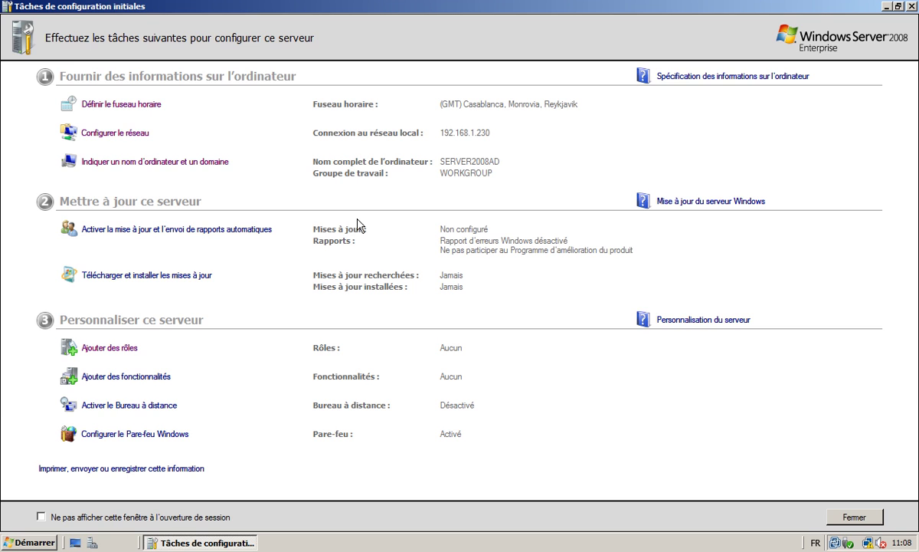
pyautogui.hotkey('alt', 'F4')
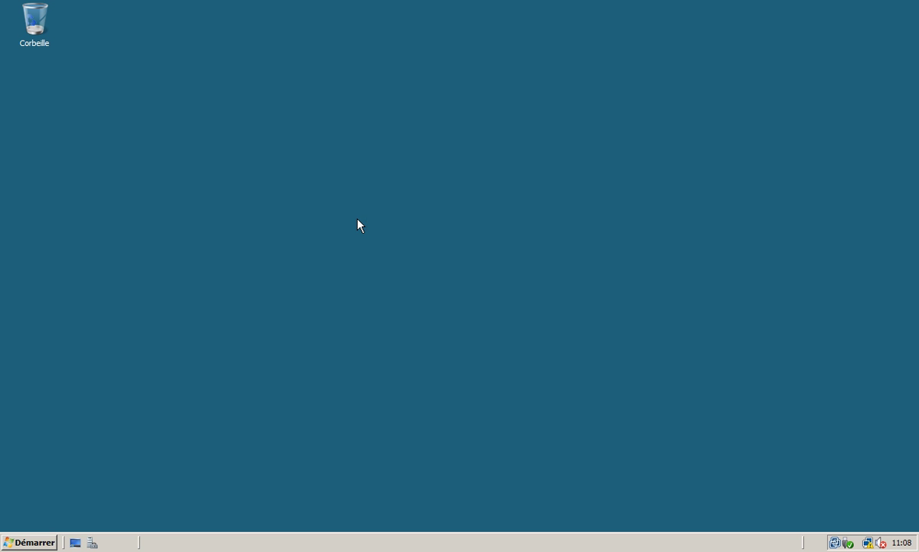
pyautogui.press('super')
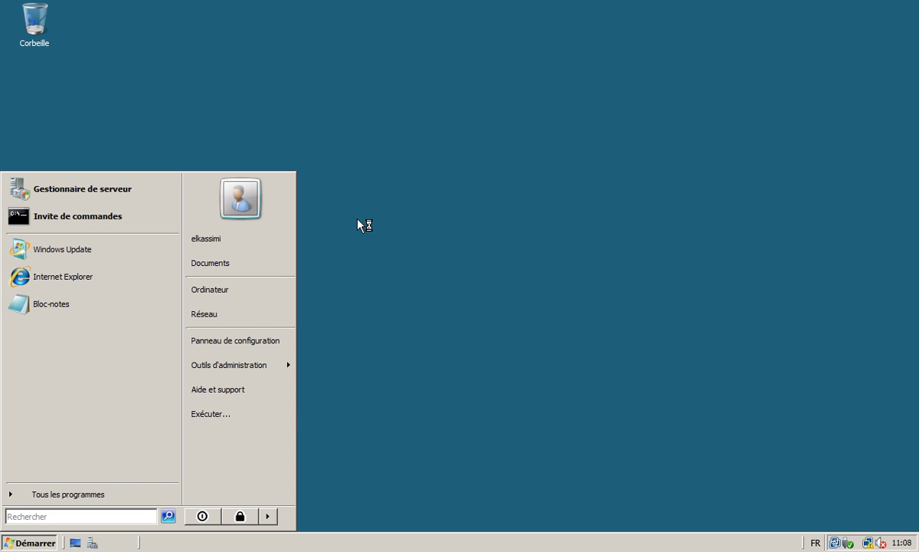
pyautogui.press('super+r')
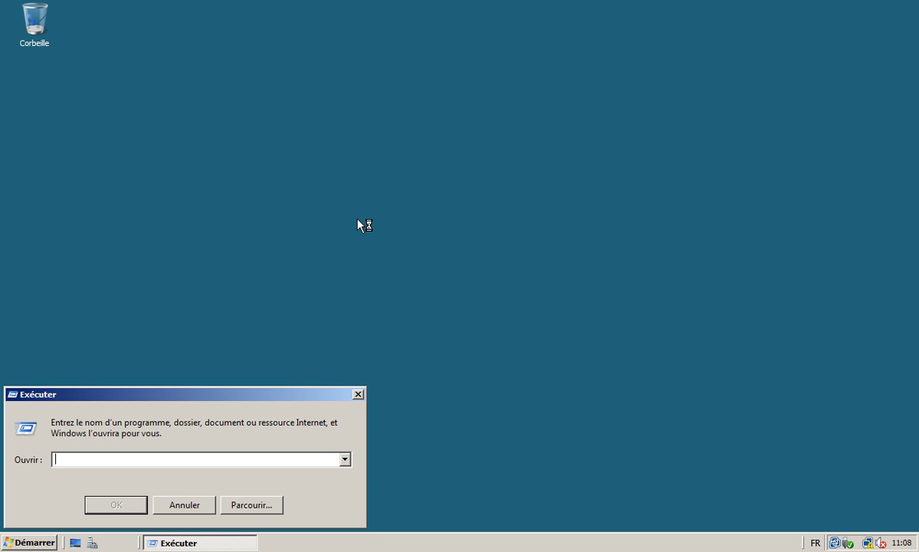
pyautogui.write('dcpromo')
pyautogui.press('Return')
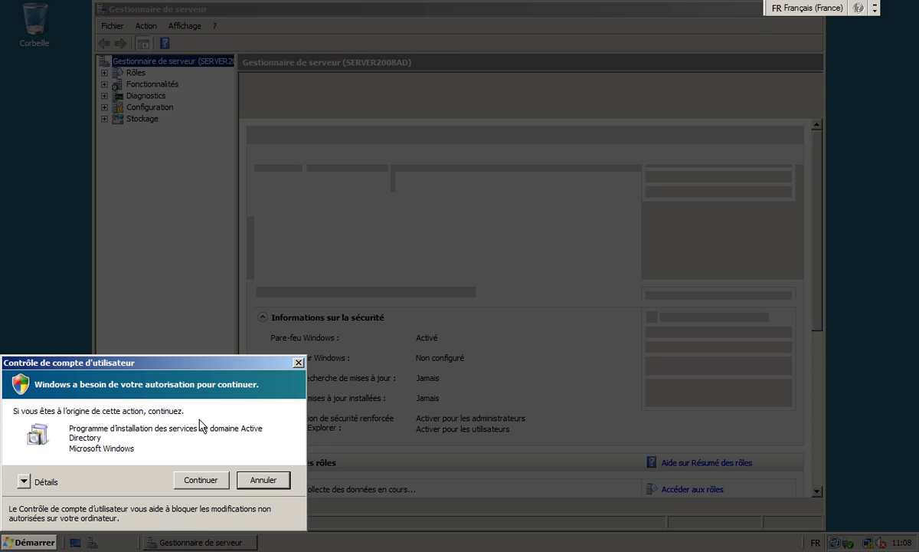
# Allow dcpromo through User Account Control and wait for the AD DS Installation Wizard.
pyautogui.press('Return')
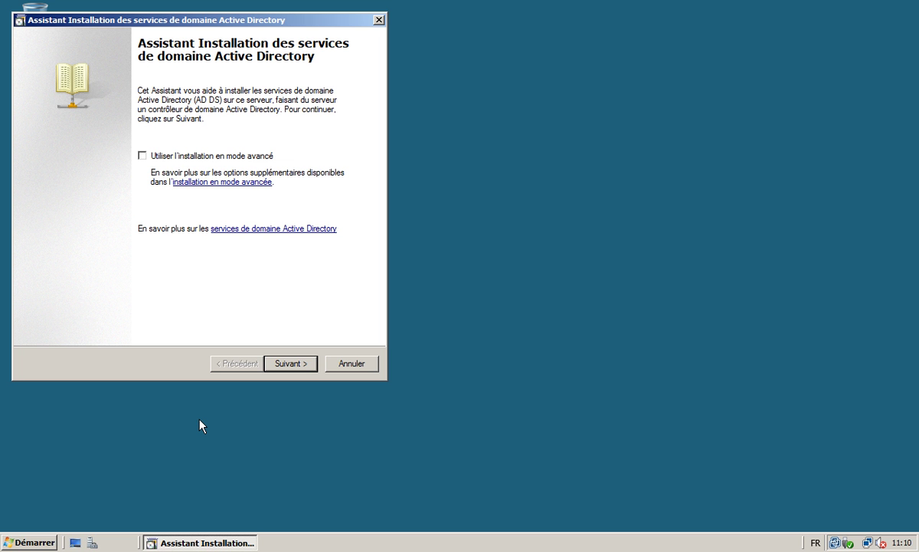
# Skip the welcome and compatibility pages and choose to create a domain in a new forest.
pyautogui.press('Return')
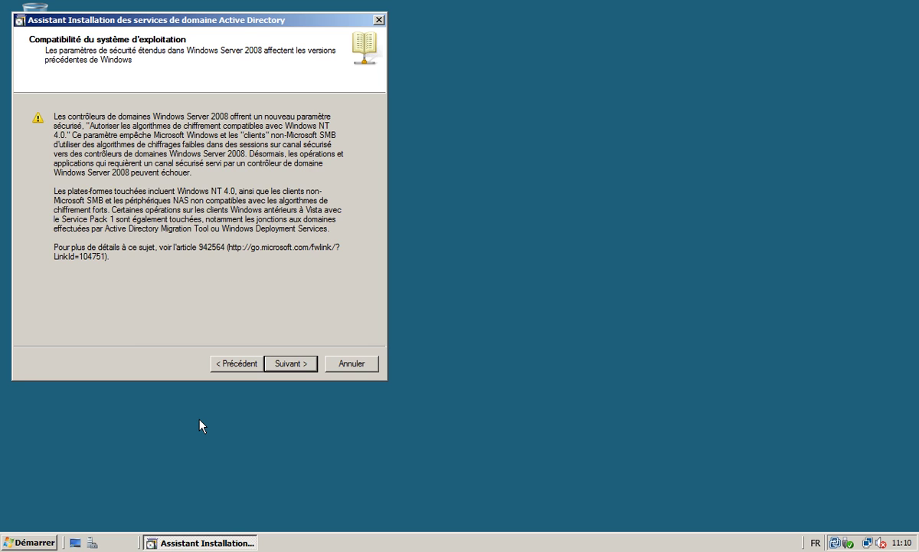
pyautogui.press('Return')
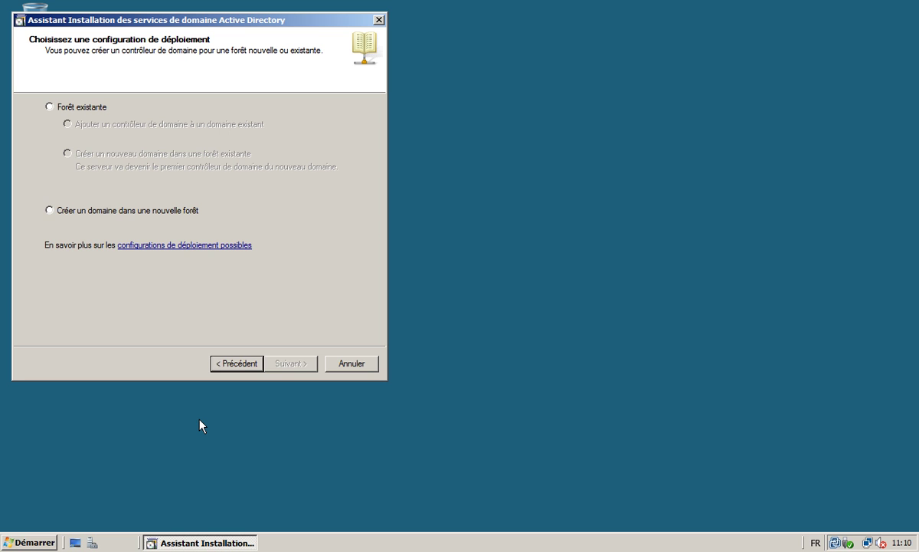
pyautogui.hotkey('alt', 'f')
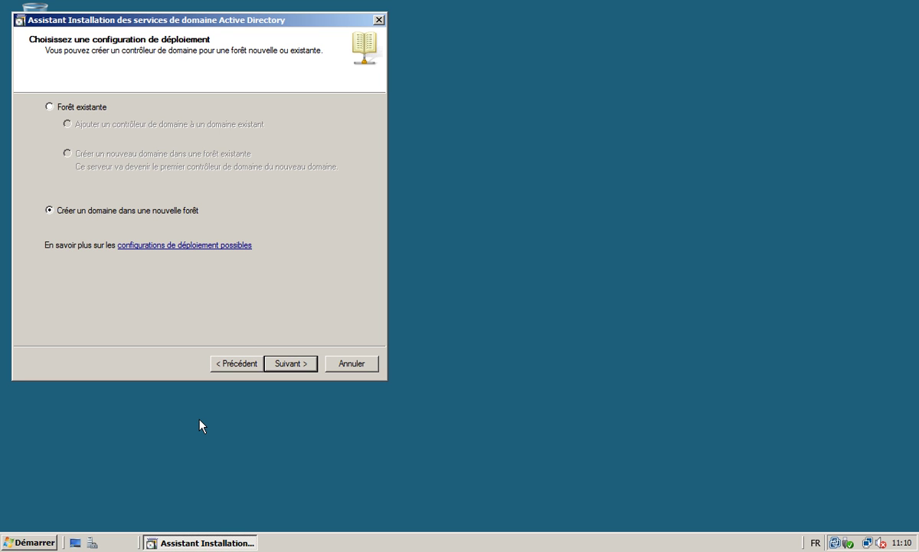
pyautogui.press('Return')
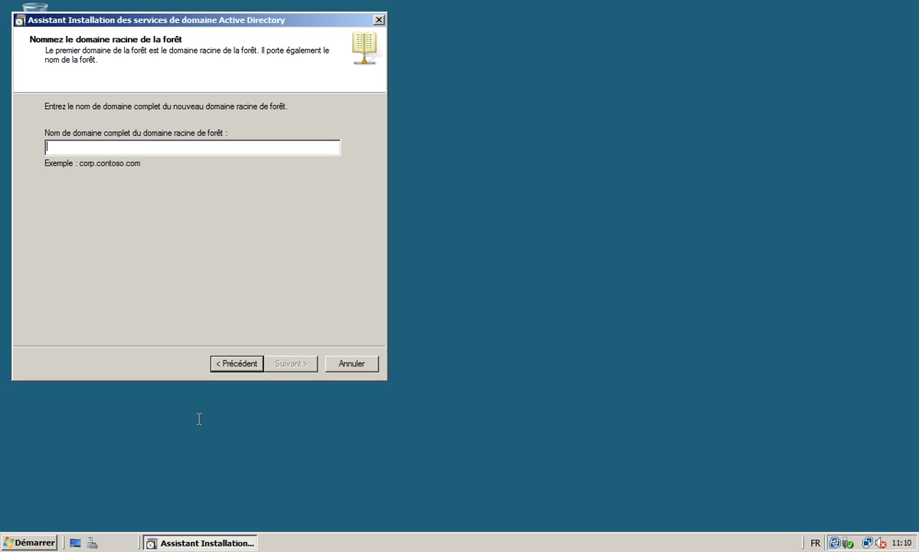
# Name the forest root domain orbitmaroc.com and submit it for checking.
pyautogui.write('o')
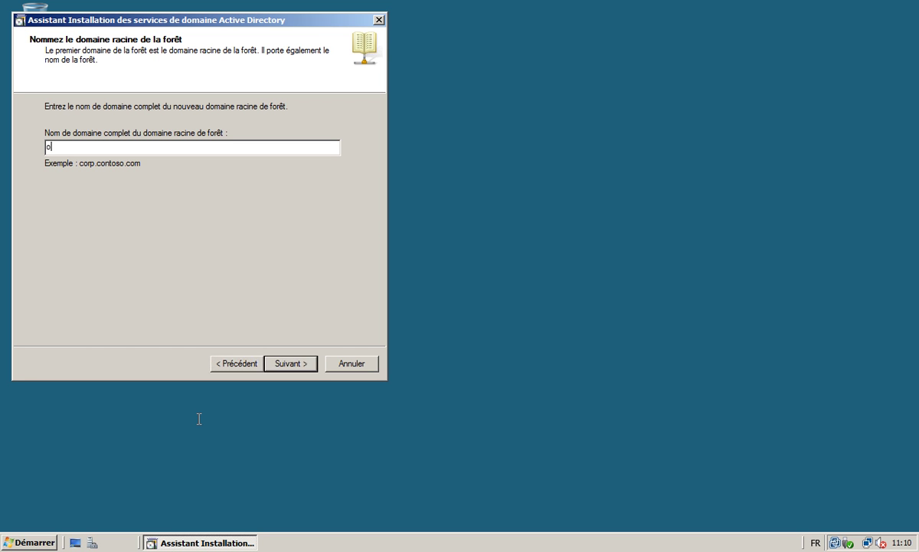
pyautogui.write('rbit.')
pyautogui.press('BackSpace')
pyautogui.write('maroc.com')
pyautogui.press('Return')
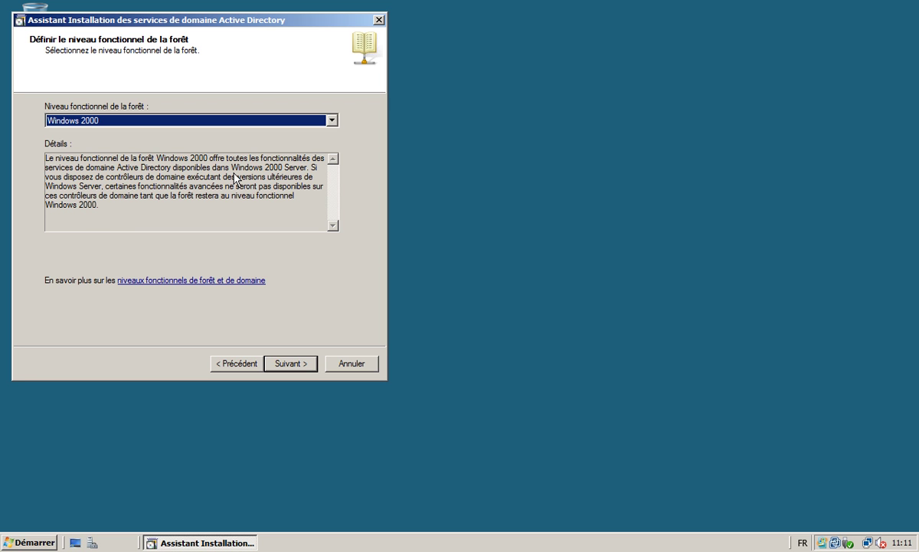
# Set the forest functional level to Windows Server 2003.
pyautogui.hotkey('alt', 'Down')
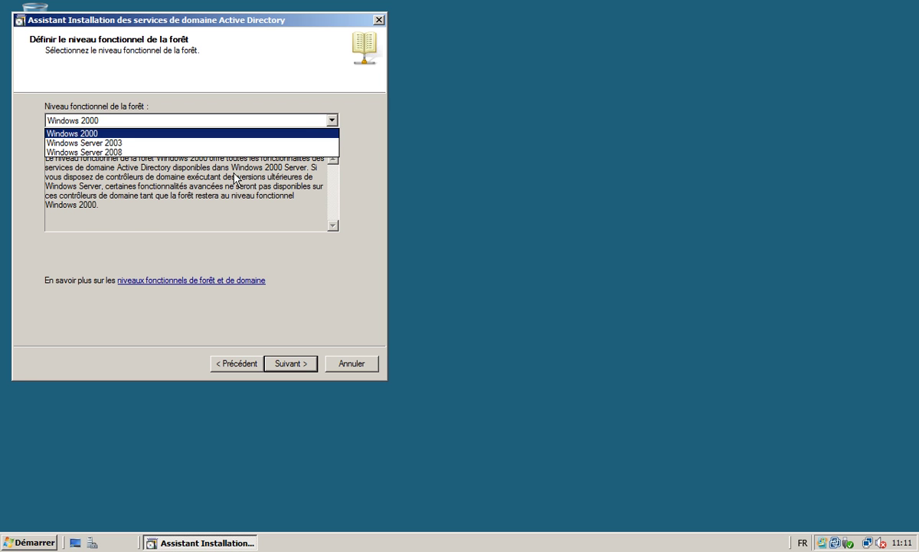
pyautogui.press('Down')
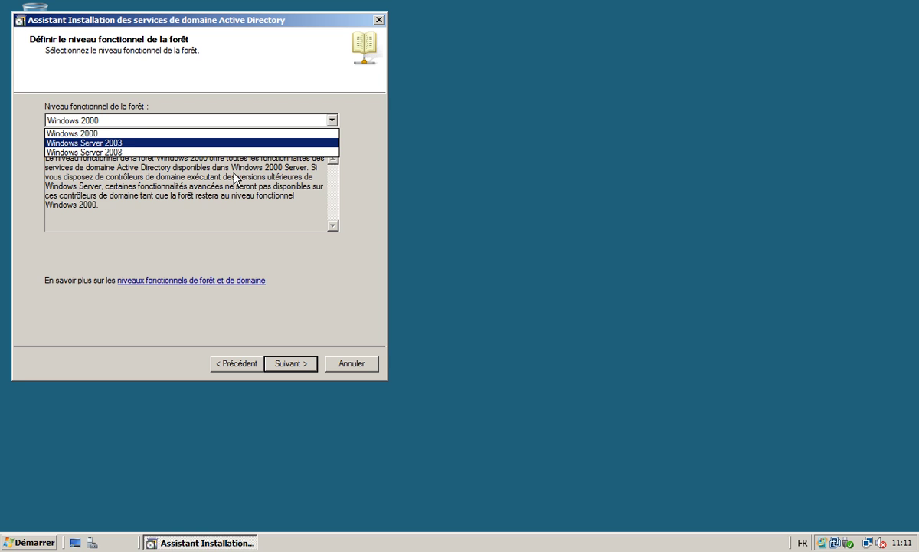
pyautogui.press('Return')
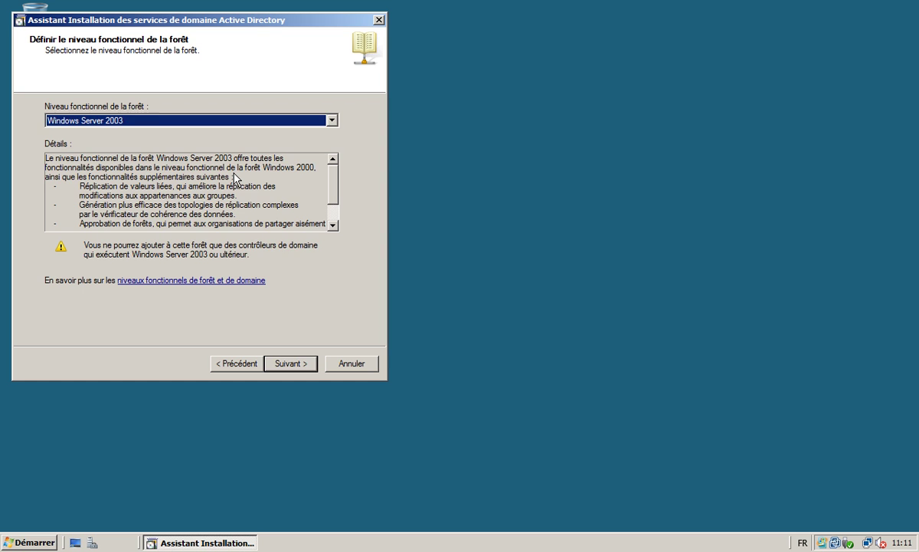
pyautogui.press('Return')
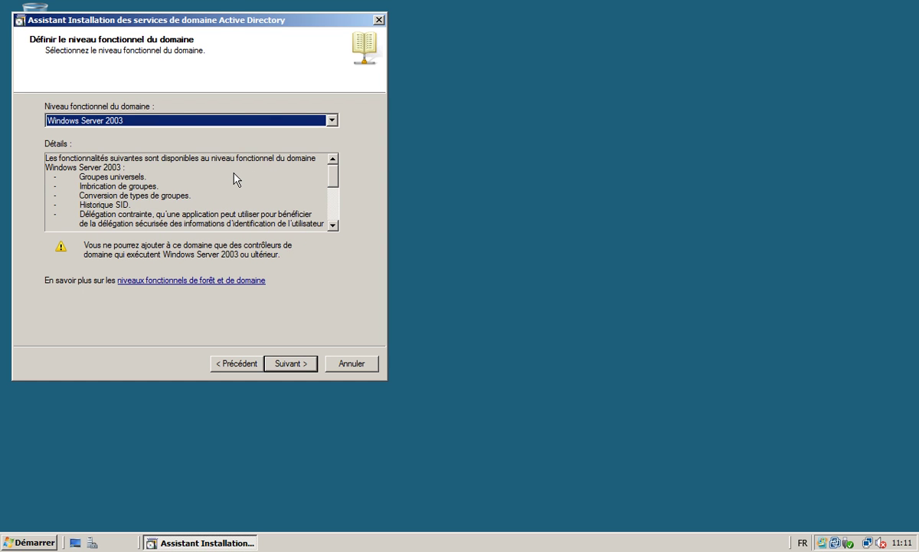
# Keep the Windows Server 2003 domain level and DNS Server, and accept the DNS delegation warning.
pyautogui.press('Return')
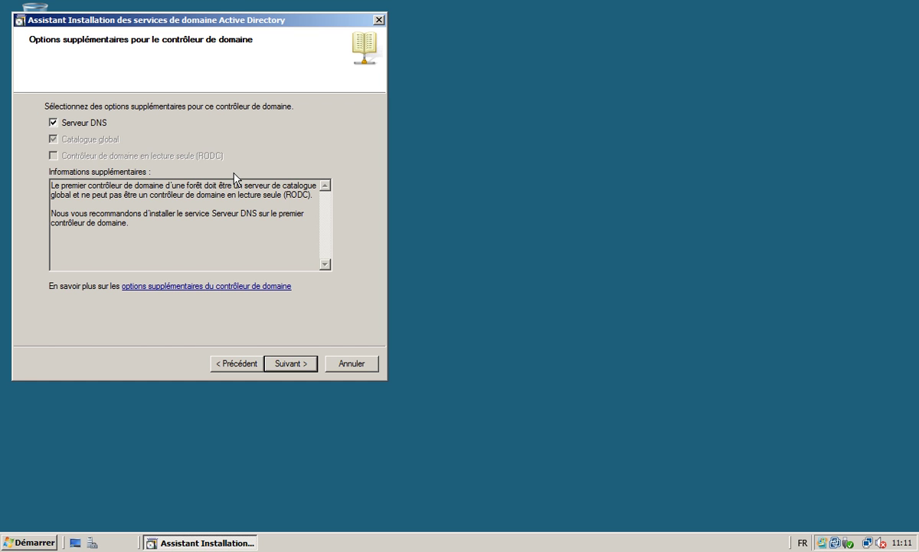
pyautogui.press('Return')
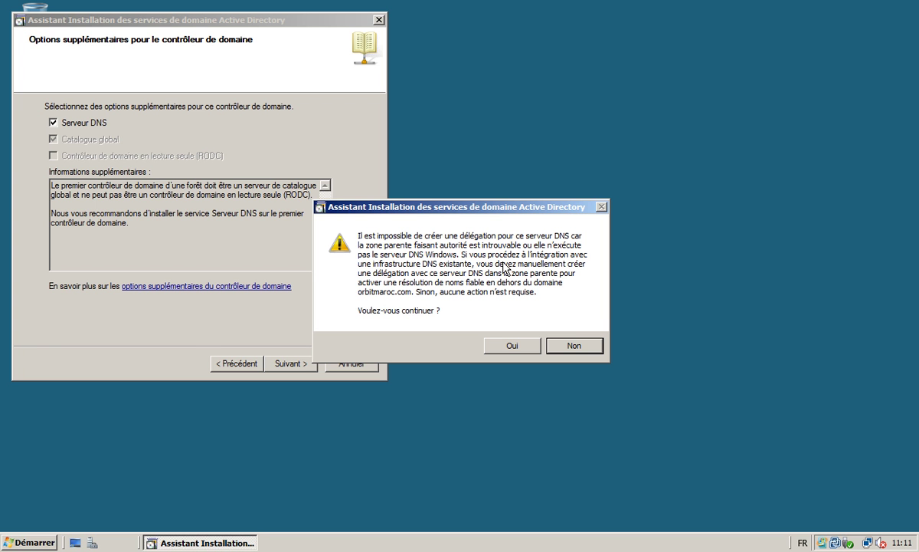
pyautogui.press('o')
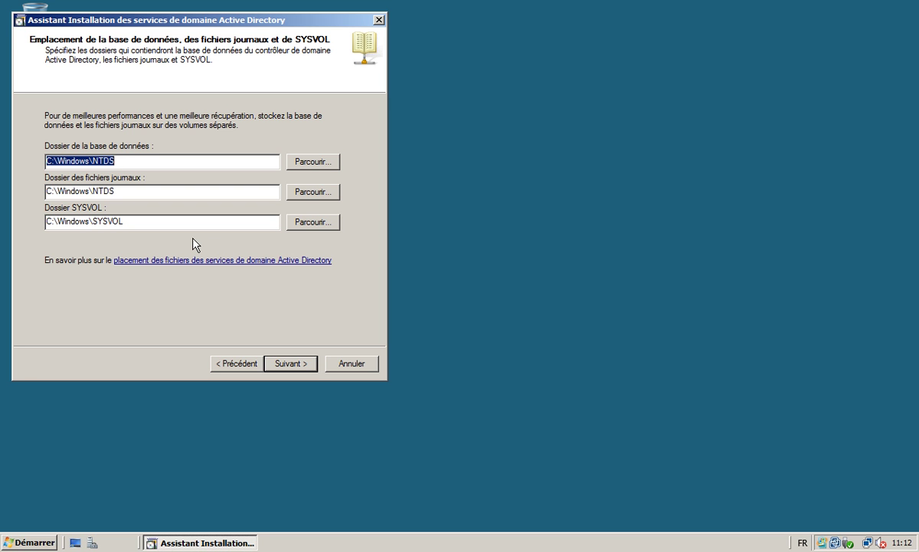
# Keep the default NTDS and SYSVOL folders and set and confirm a strong restore-mode password.
pyautogui.press('Return')
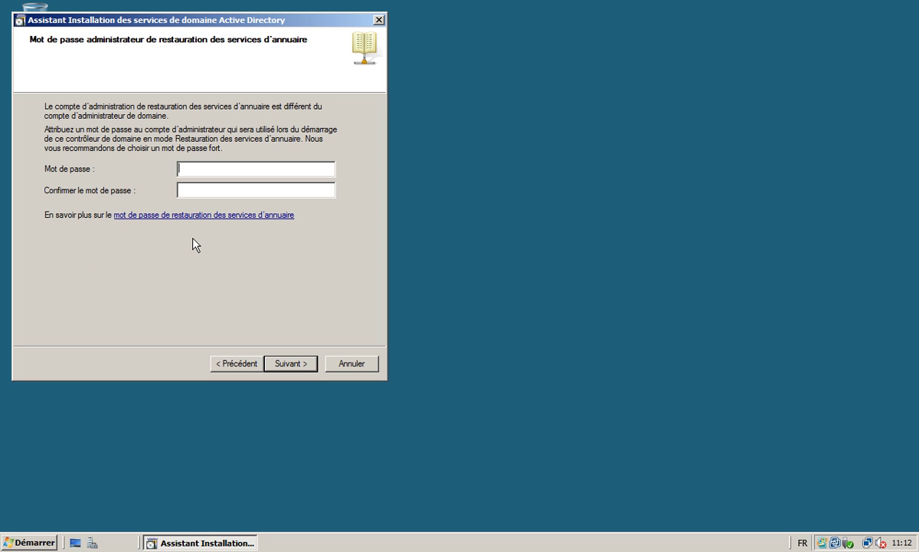
pyautogui.press('Return')
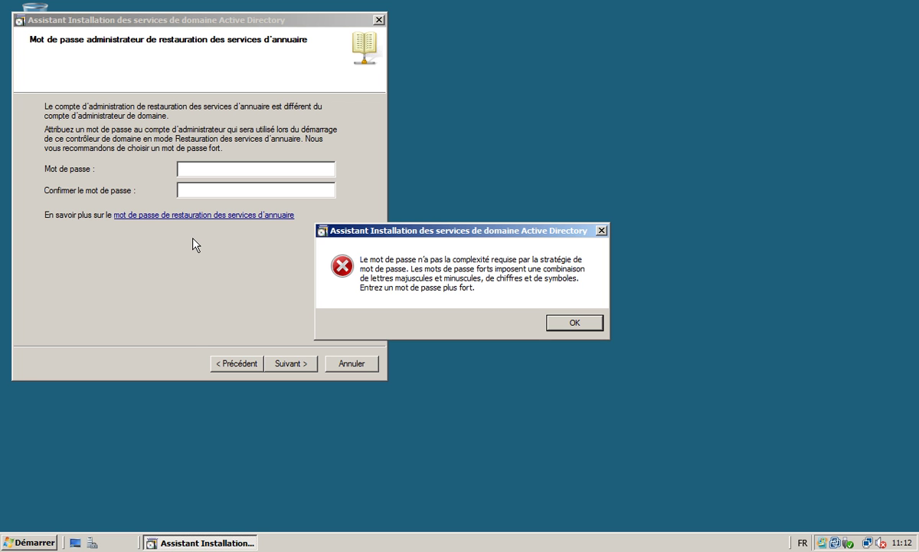
pyautogui.press('Return')
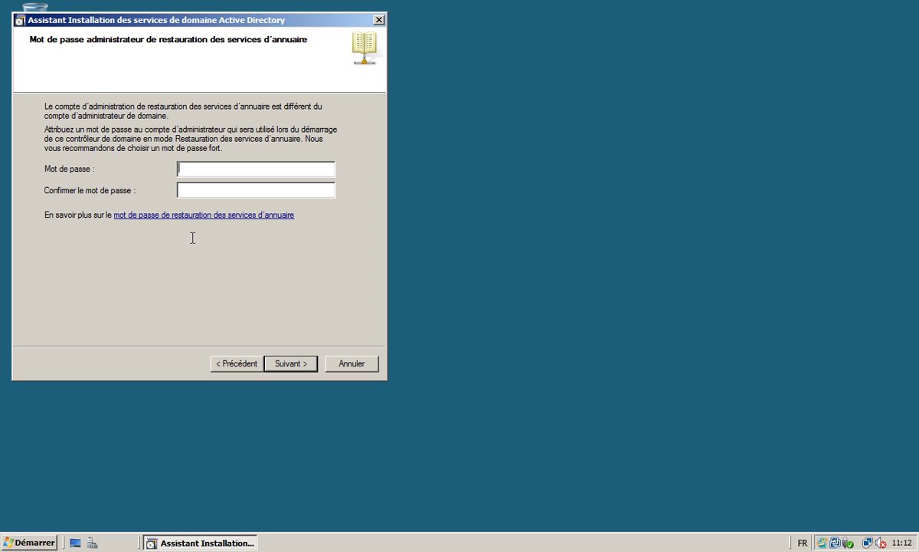
pyautogui.write('Passw0rd2012')
pyautogui.press('Tab')
pyautogui.write('Passw0rd2')
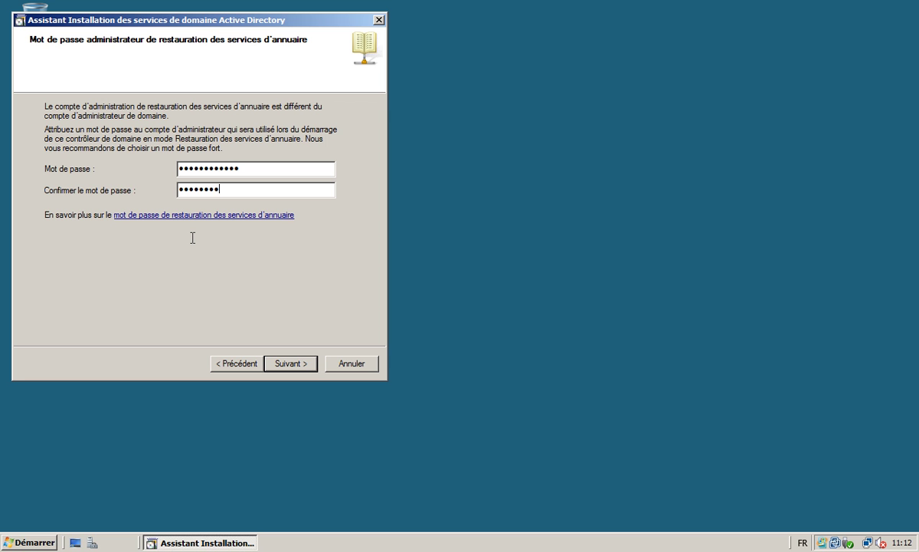
pyautogui.write('012')
pyautogui.press('Return')
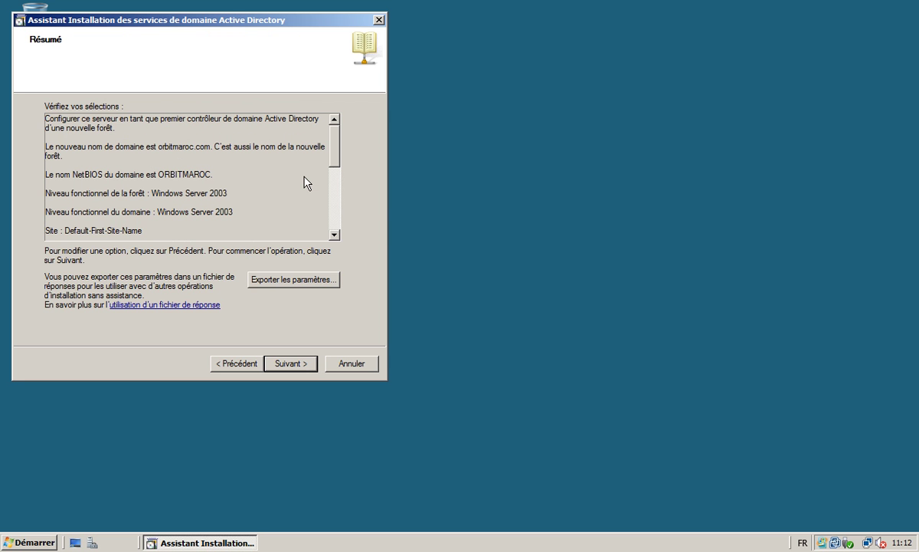
# Start the Active Directory Domain Services installation from the Résumé page.
pyautogui.press('Return')
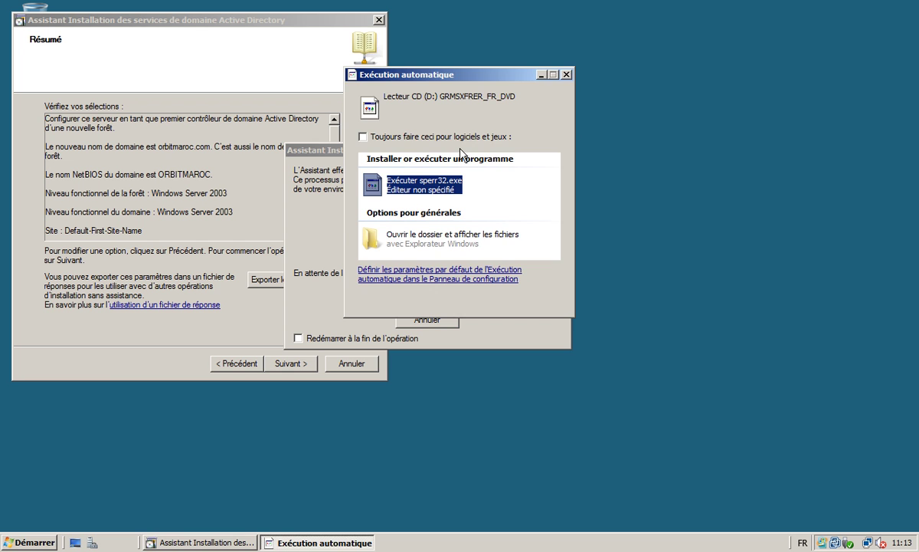
# Dismiss the AutoPlay window, let the installation finish, then close the wizard and restart now.
pyautogui.press('Escape')
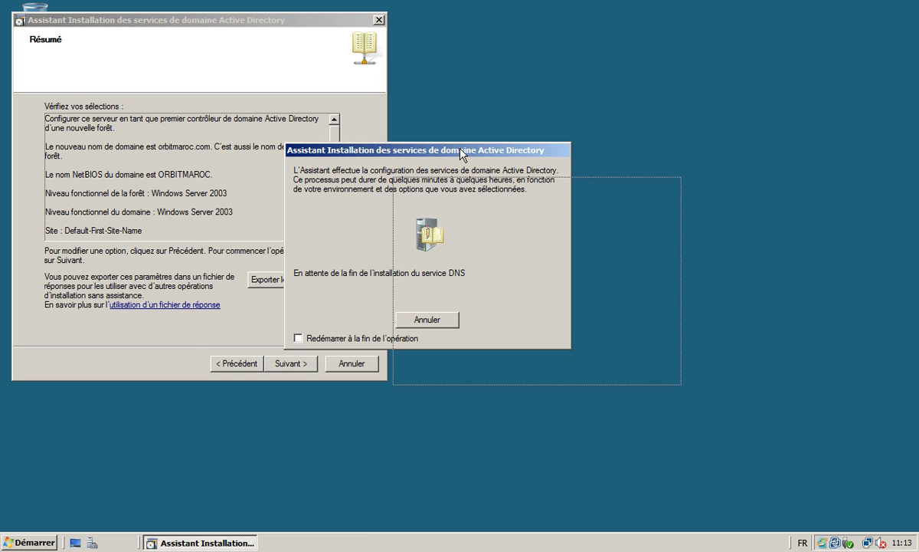
pyautogui.moveTo(567, 182); pyautogui.dragTo(581, 186)
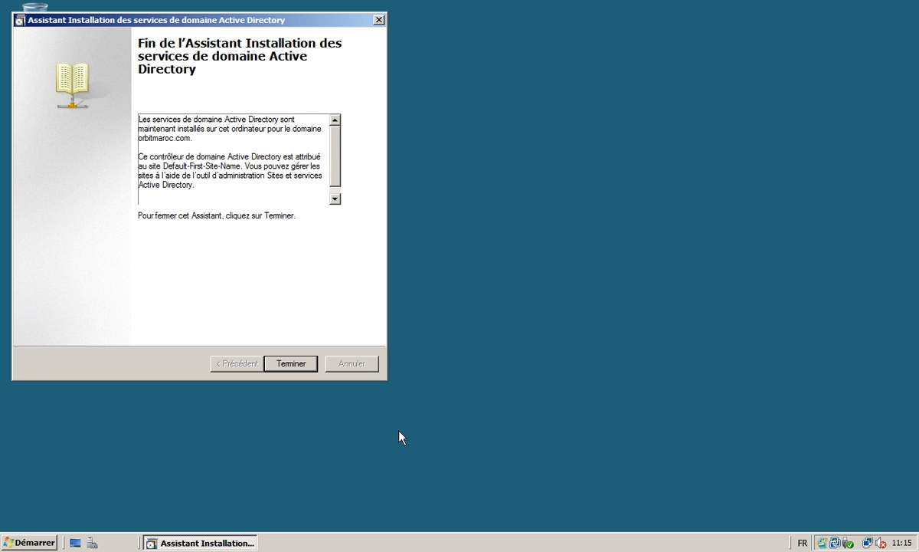
pyautogui.press('Return')
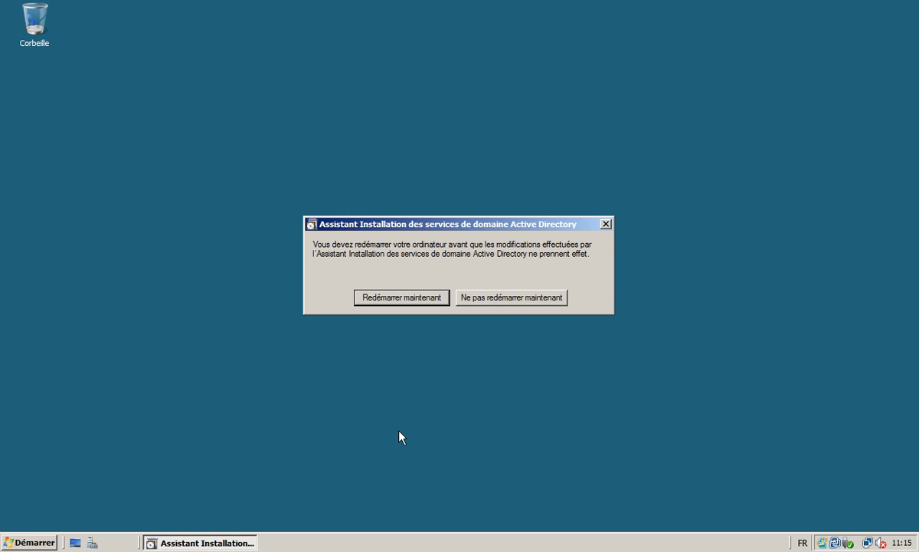
pyautogui.press('Return')
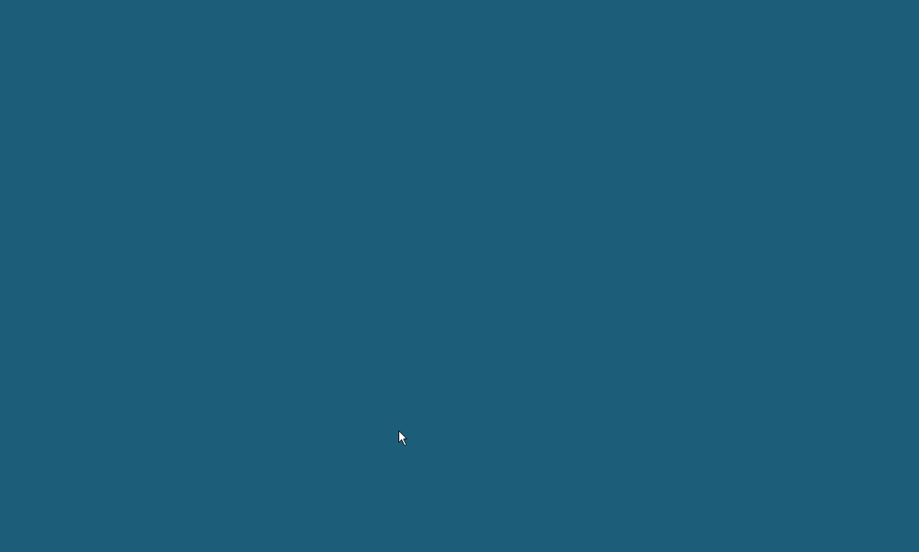